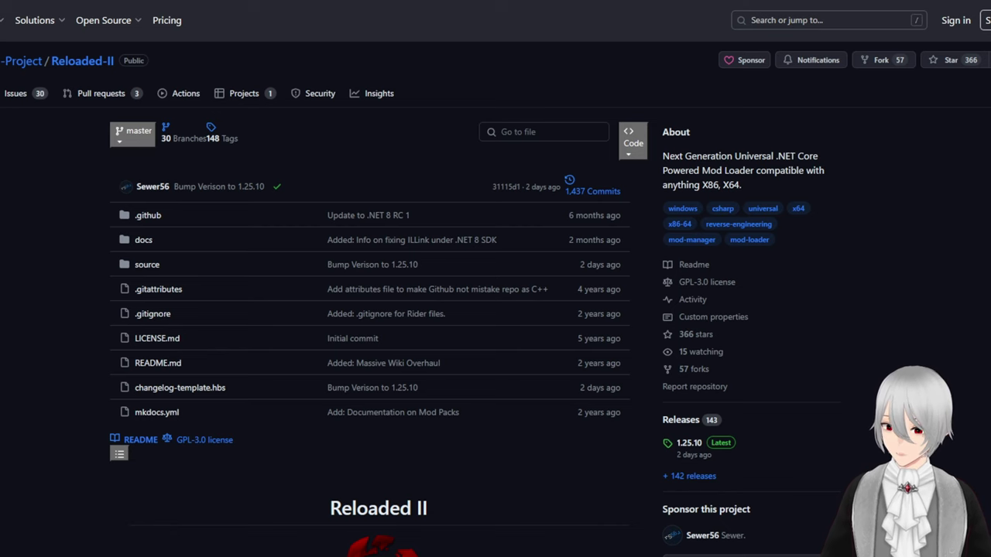
Open the latest release pages of Reloaded-II (1.25.10) and gbfrelink.utility.manager (1.0.3) from their GitHub repositories
scroll(496, 310, down, 2)
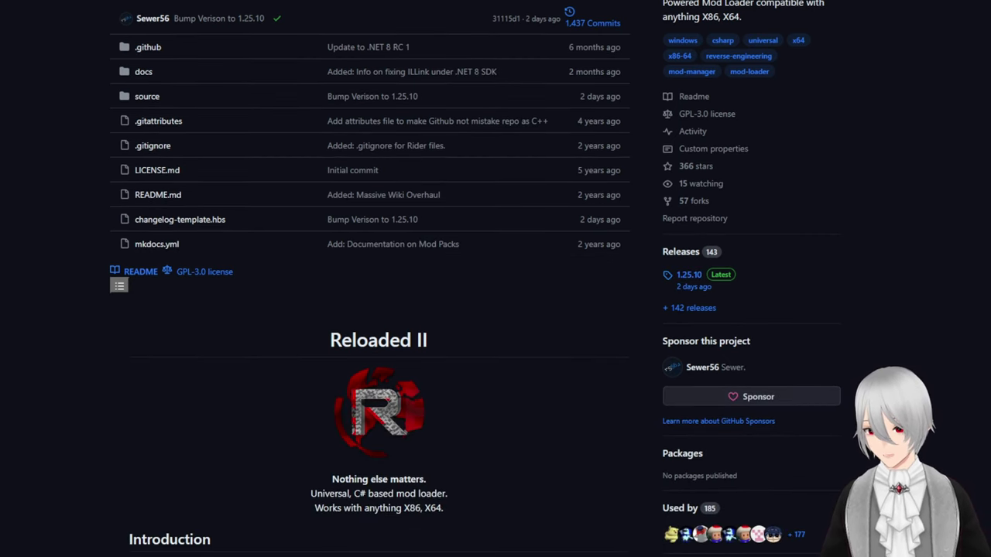
click(688, 275)
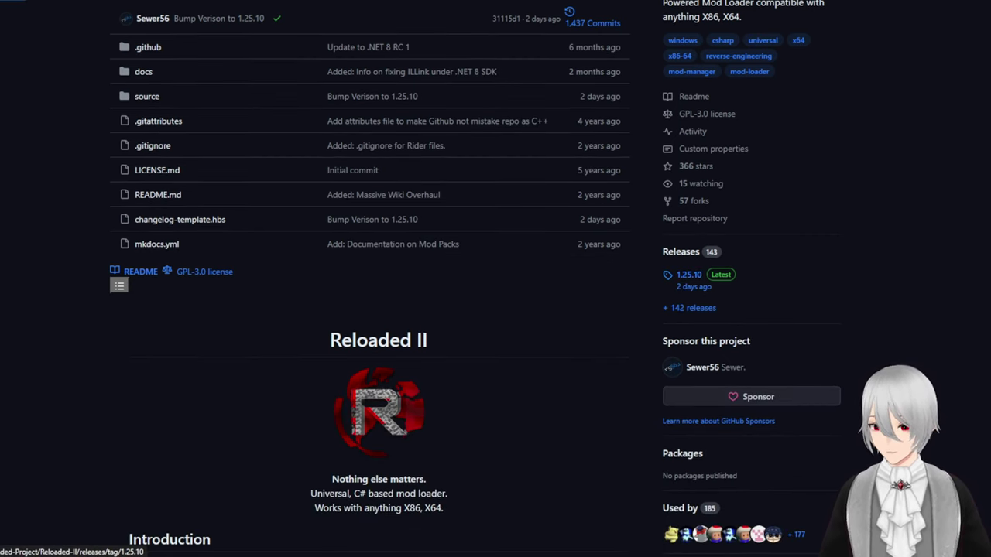
scroll(688, 275, down, 2)
scroll(496, 279, down, 20)
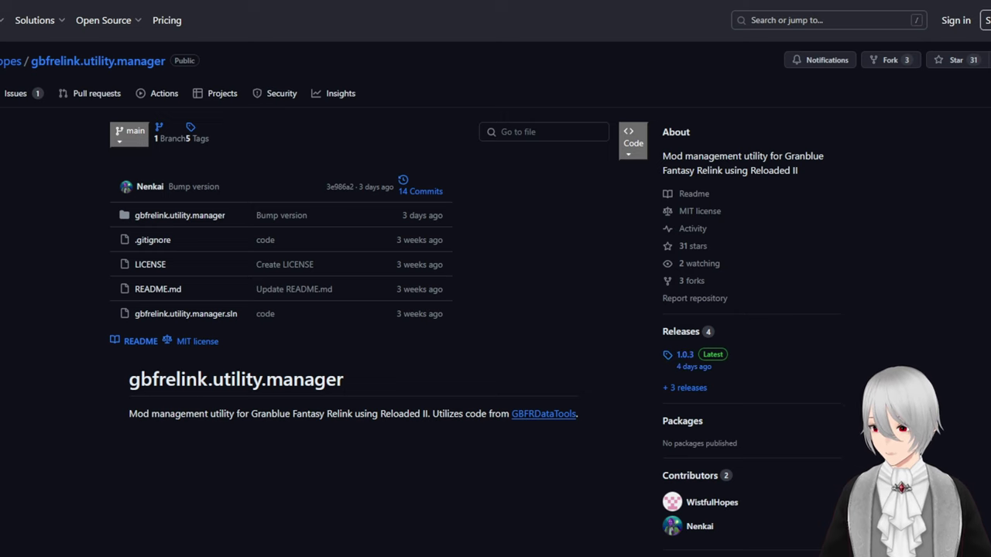
click(685, 353)
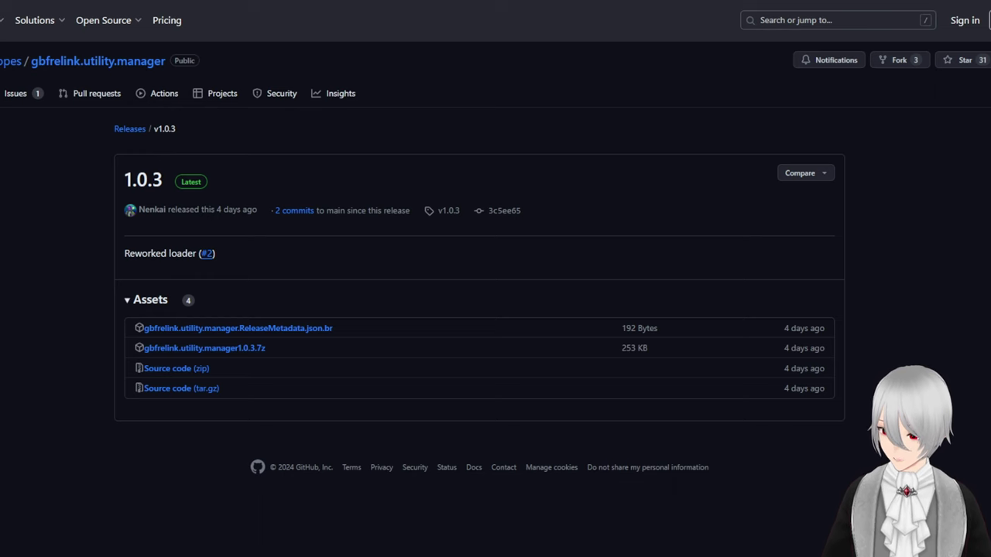
Switch to the Tutorial Mods folder in File Explorer and extract ModManager.zip into its own ModManager folder
key(alt+Tab)
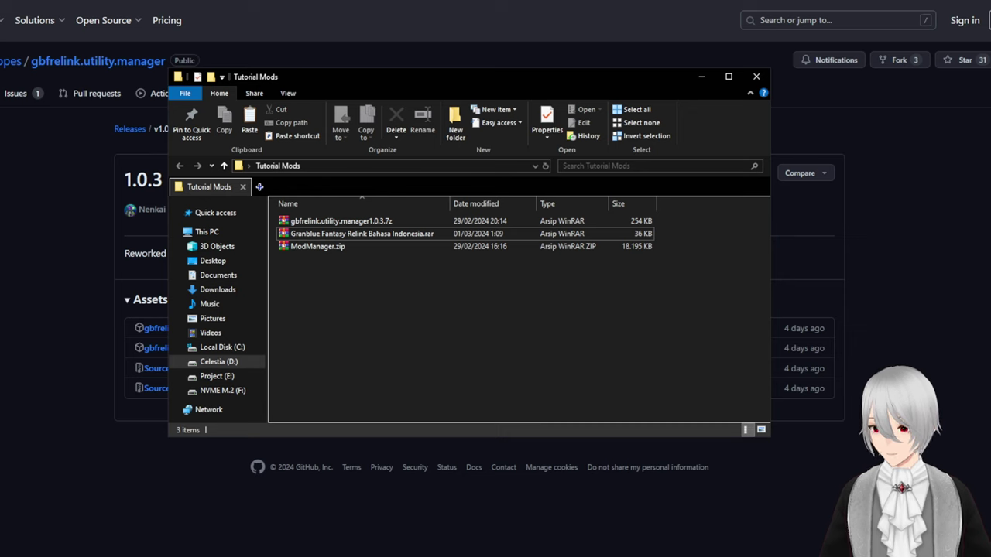
right_click(324, 246)
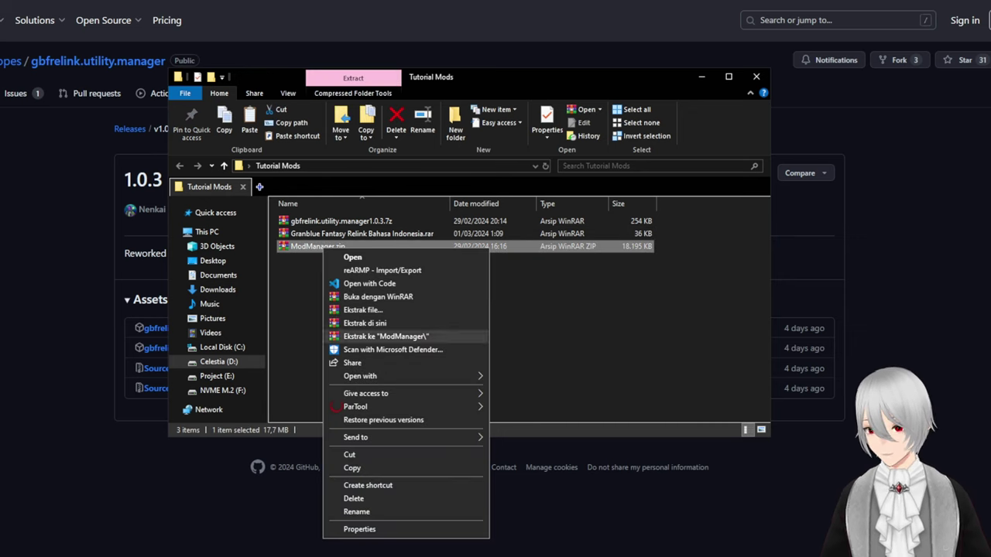
click(385, 336)
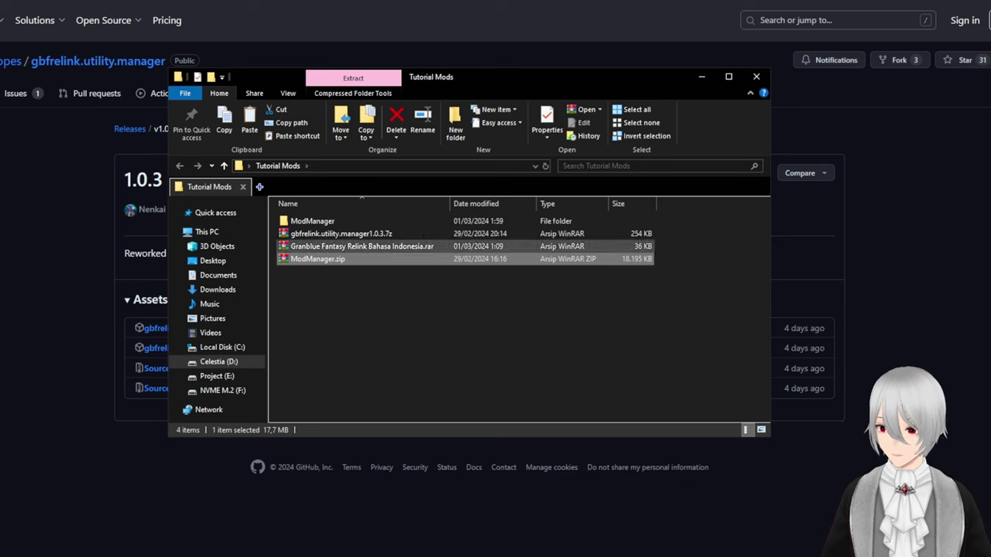
Launch Reloaded-II from the extracted ModManager folder and reposition its window on the screen
double_click(312, 220)
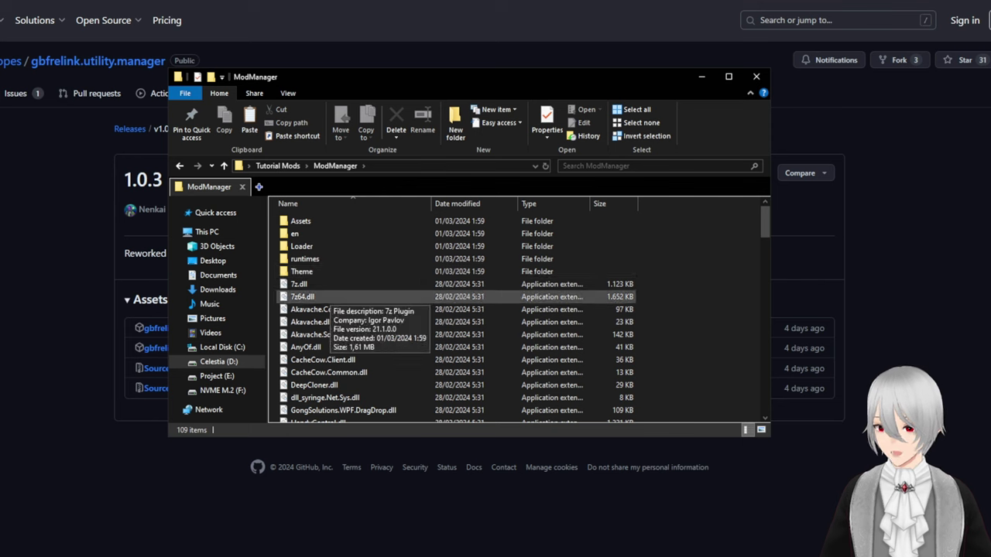
scroll(341, 302, down, 8)
scroll(341, 303, down, 18)
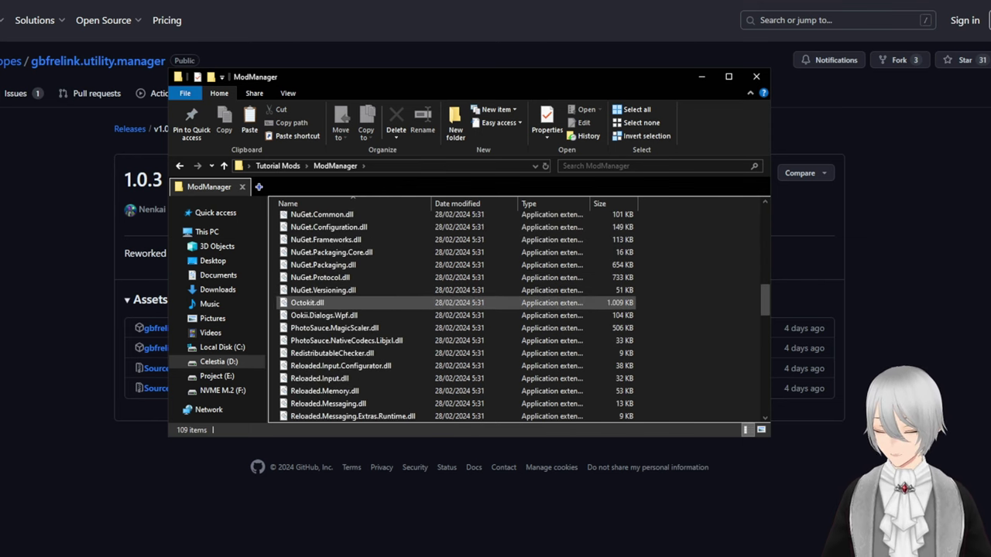
scroll(341, 303, up, 4)
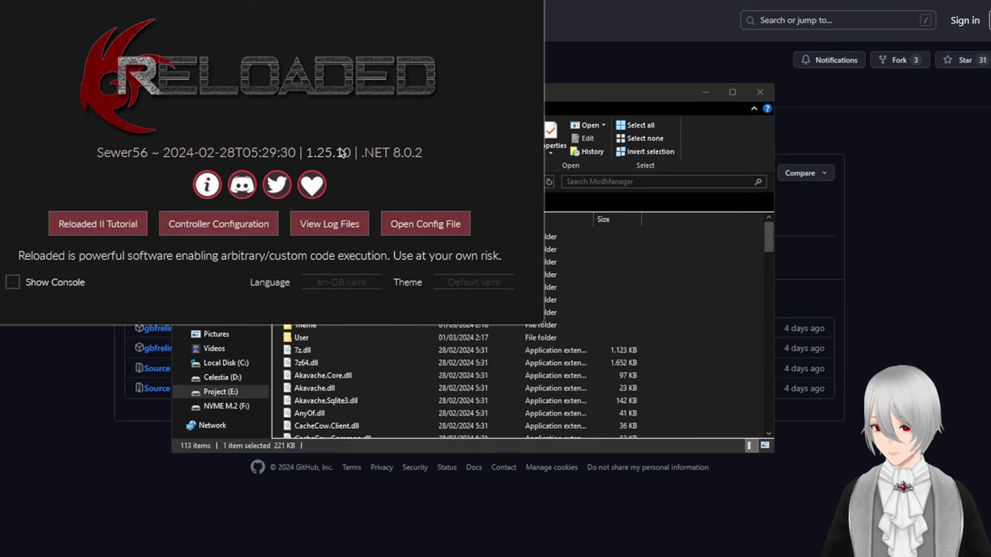
drag(548, 54, 483, 81)
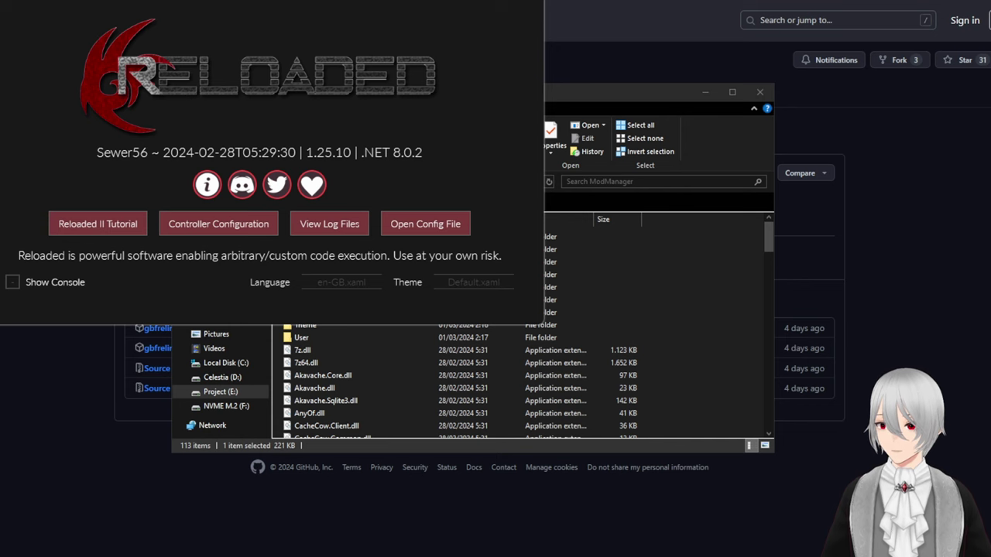
drag(500, 69, 479, 70)
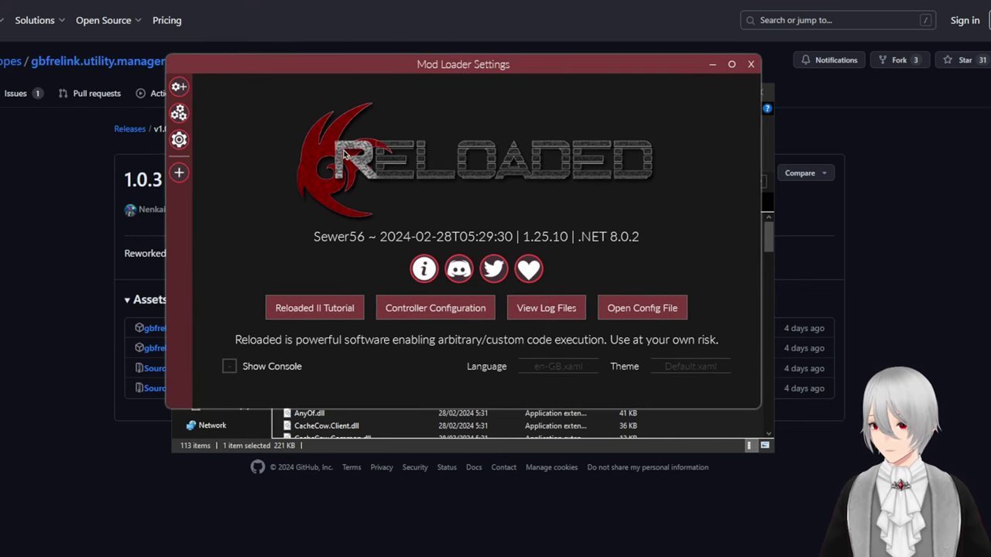
Add granblue_fantasy_relink.exe from the Steam library's Granblue Fantasy Relink folder as an application in the mod loader
click(180, 172)
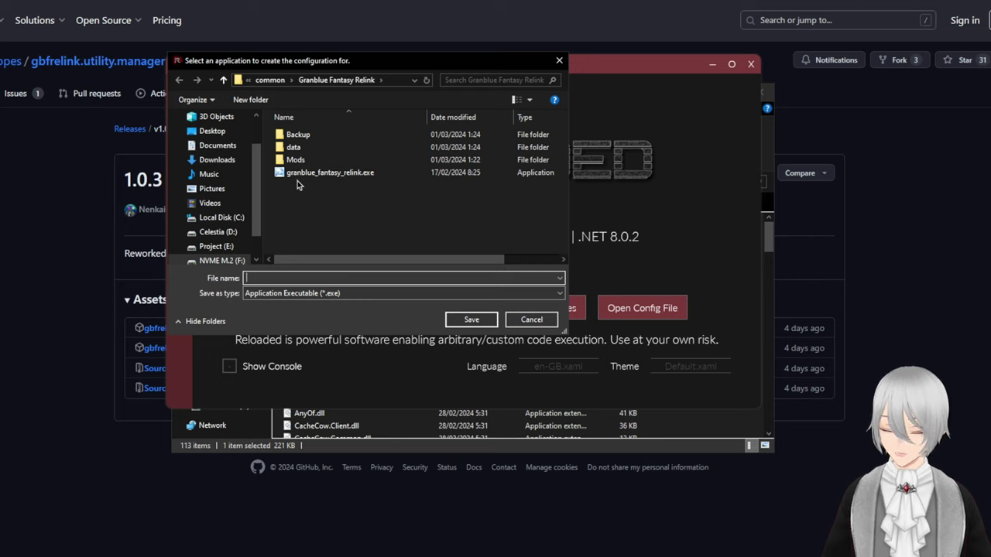
click(392, 80)
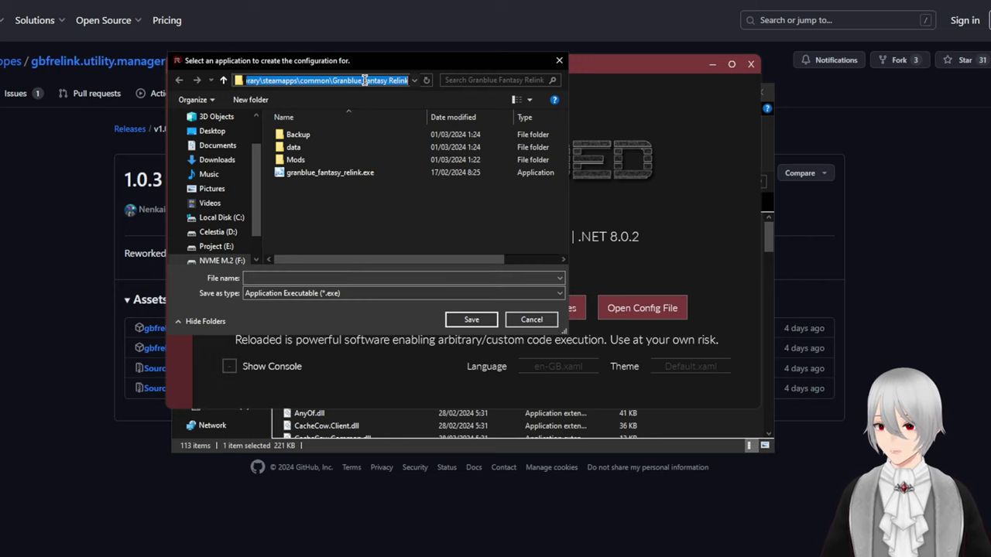
click(275, 81)
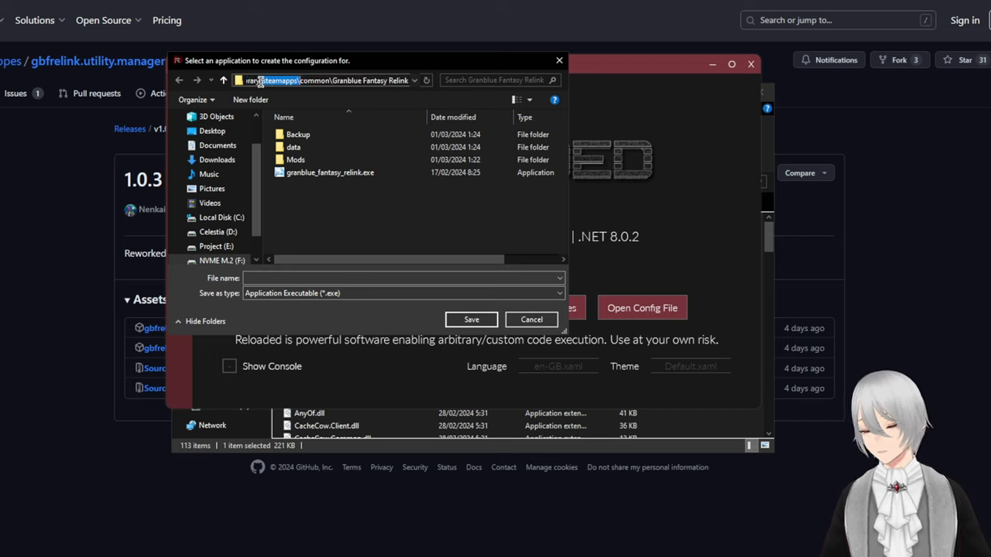
double_click(315, 80)
drag(315, 81, 438, 81)
click(332, 203)
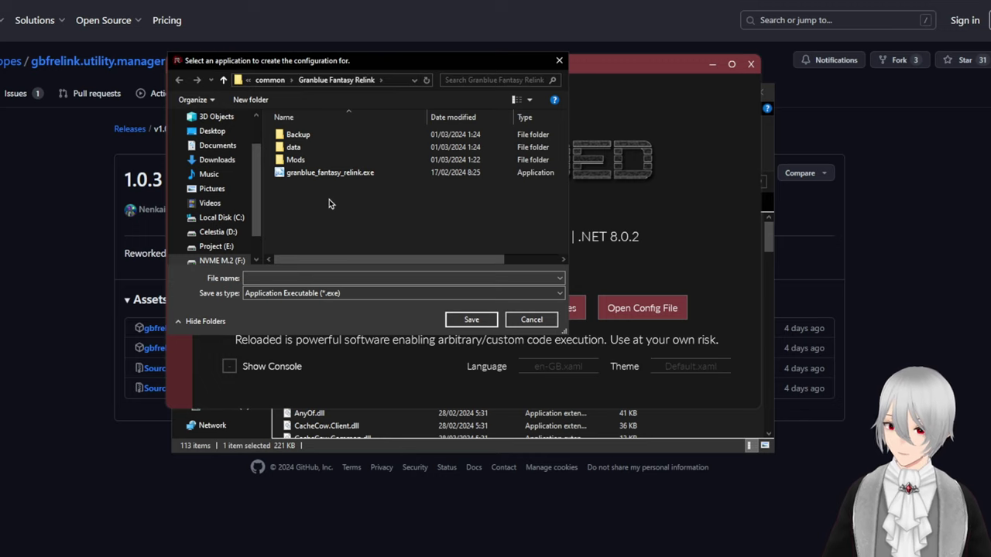
click(336, 172)
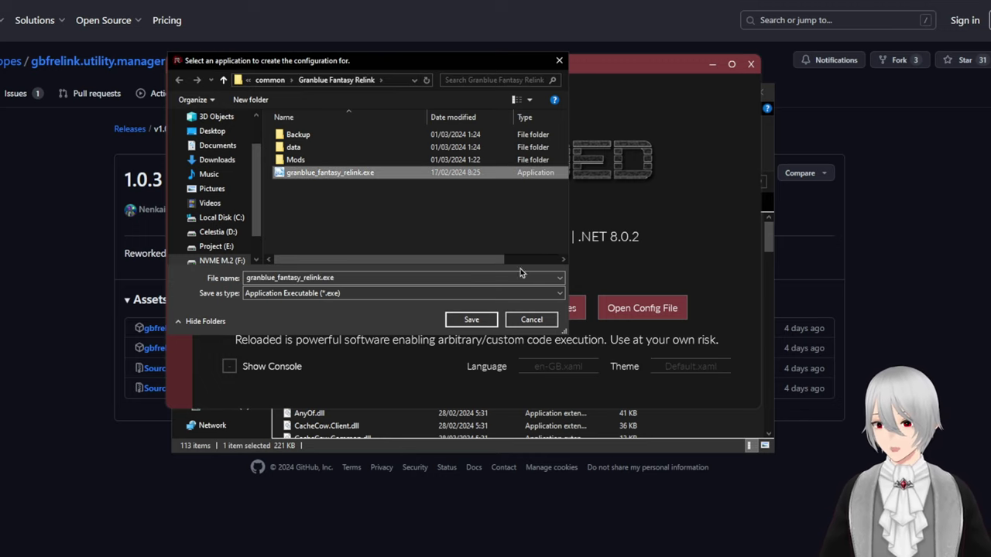
click(458, 321)
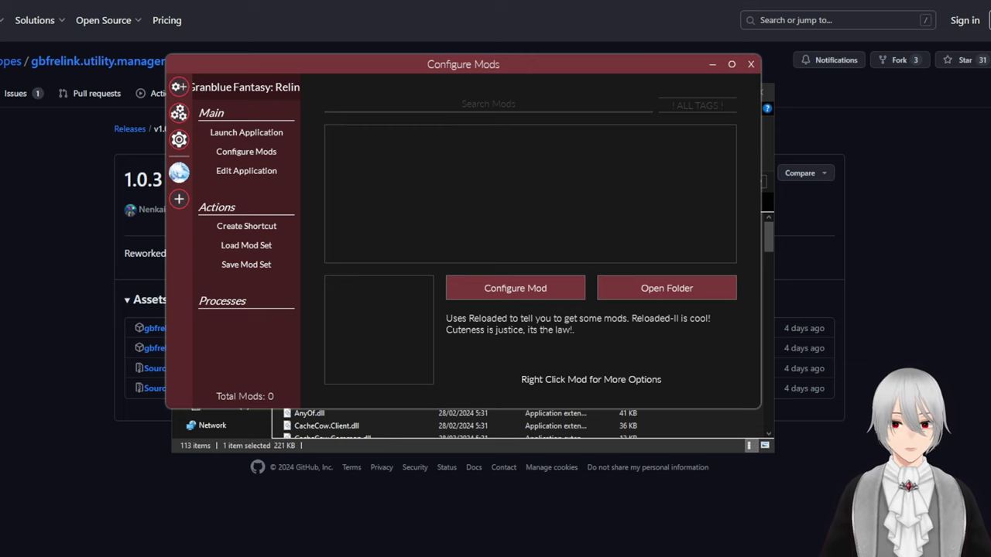
Switch to File Explorer and extract Granblue Fantasy Relink Bahasa Indonesia.rar directly into the Tutorial Mods folder
key(alt+Tab)
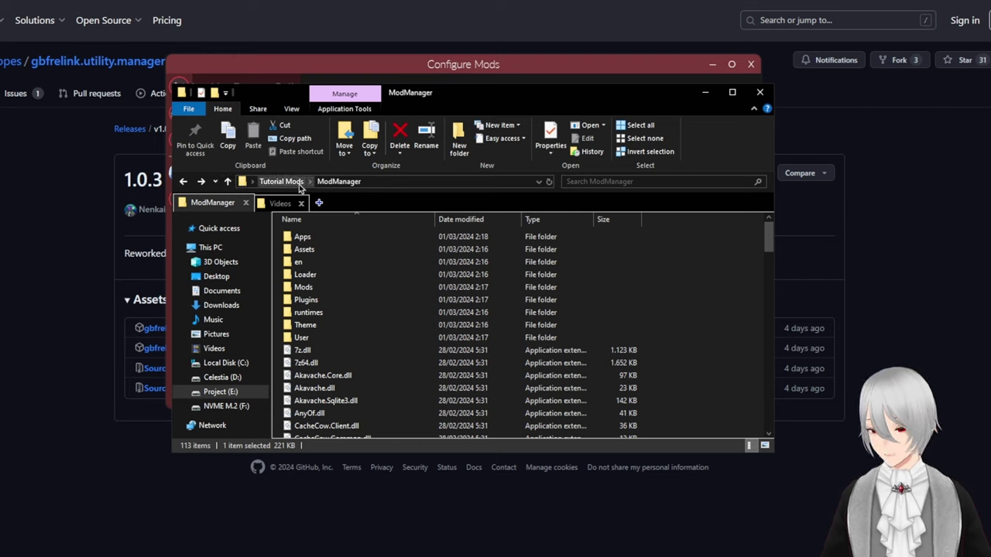
click(297, 183)
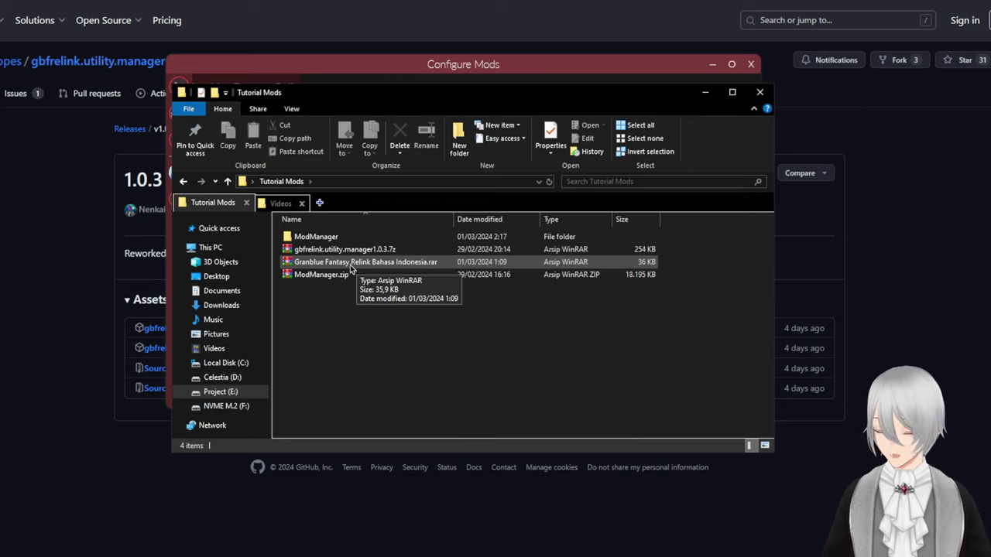
right_click(352, 267)
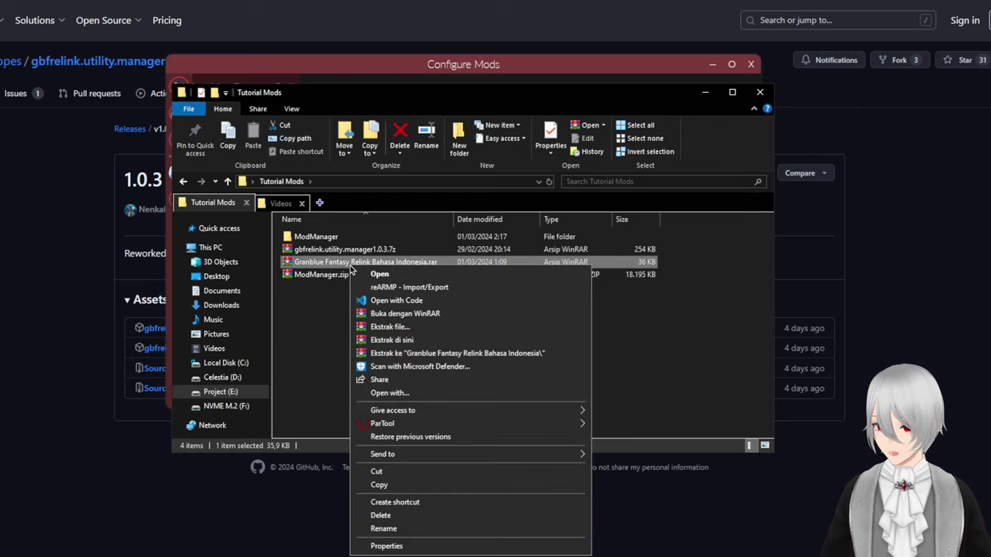
click(409, 339)
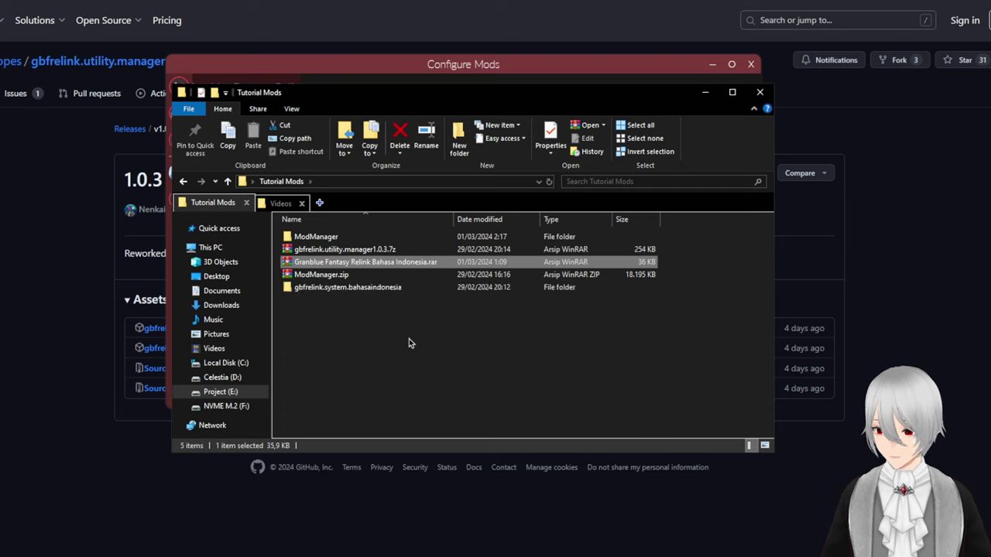
click(409, 339)
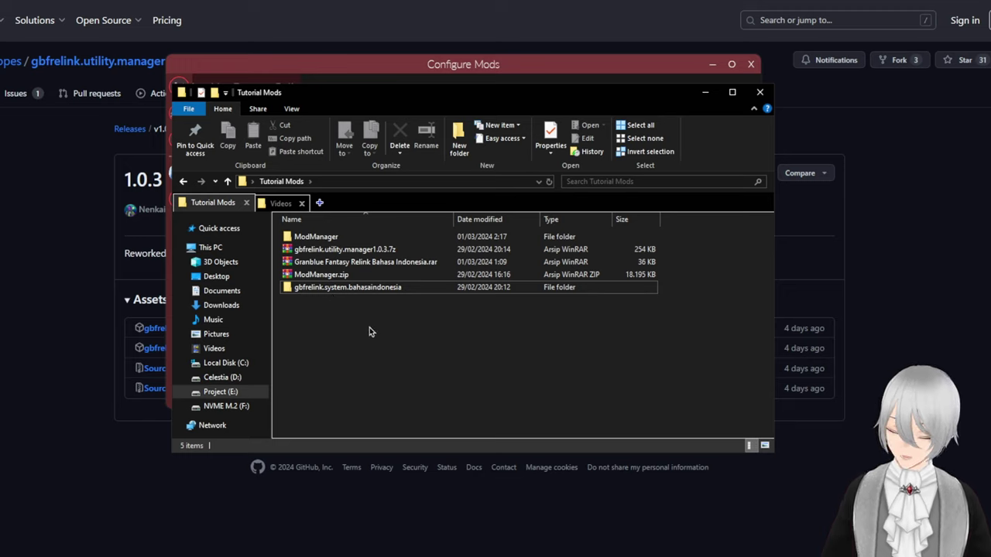
Move the gbfrelink.system.bahasaindonesia folder into the Mods folder inside ModManager
click(323, 288)
right_click(324, 288)
click(569, 478)
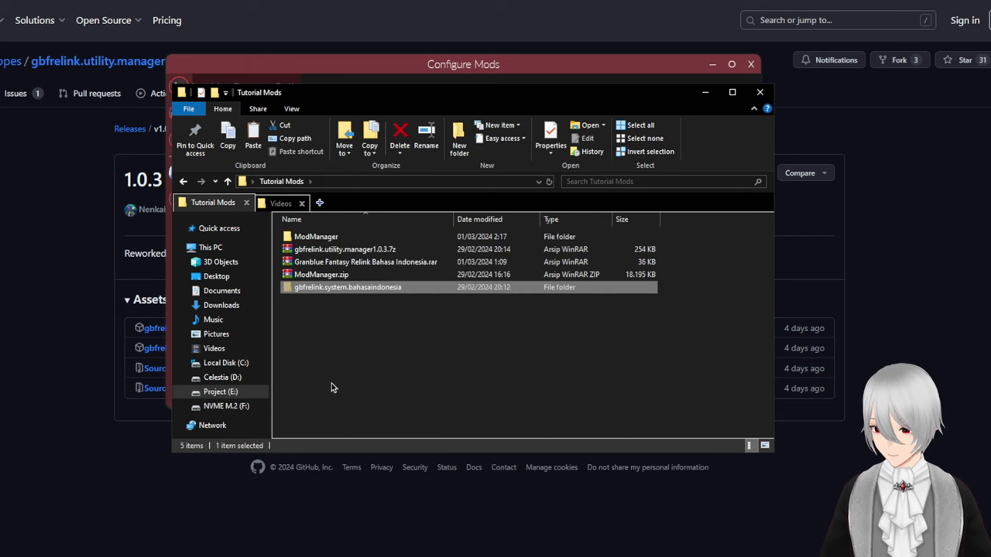
double_click(327, 241)
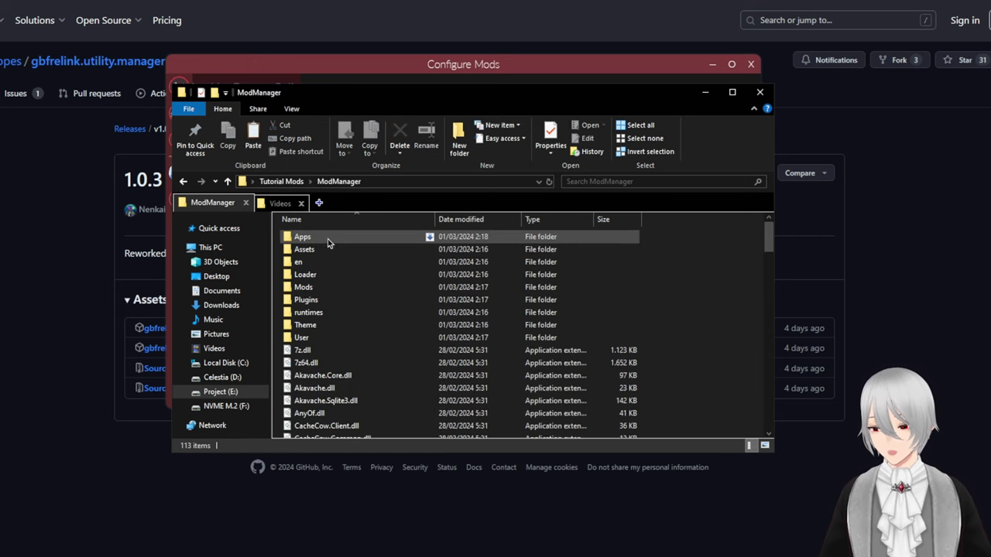
double_click(311, 290)
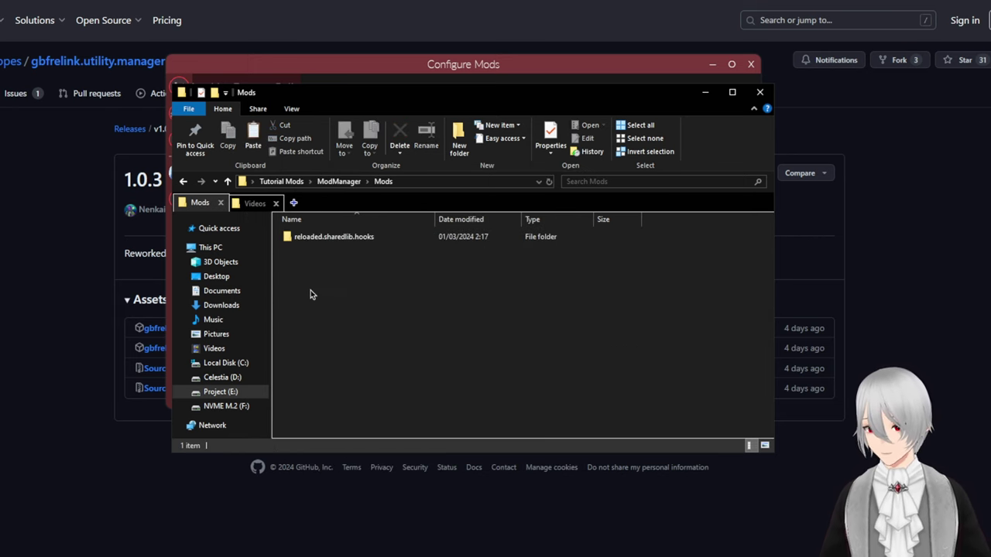
right_click(336, 289)
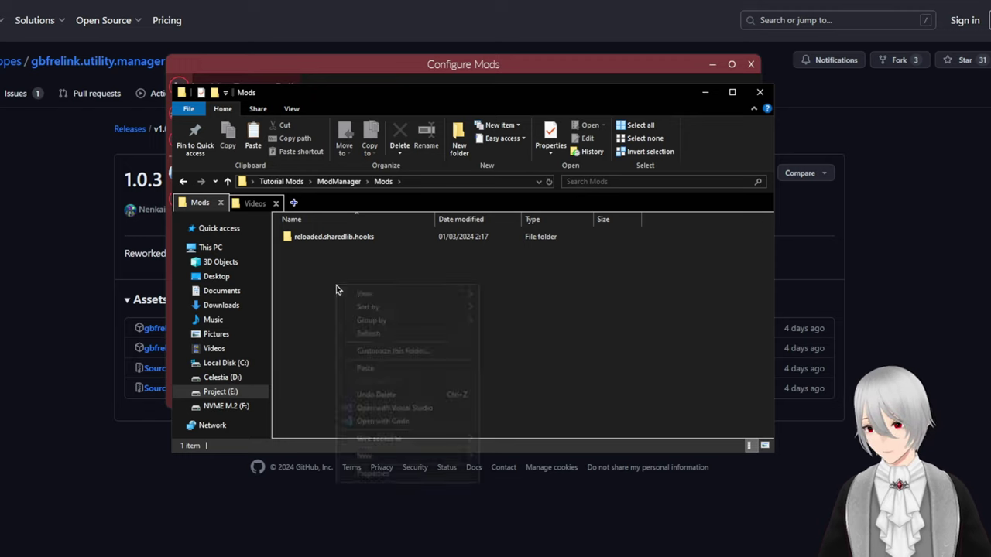
click(376, 367)
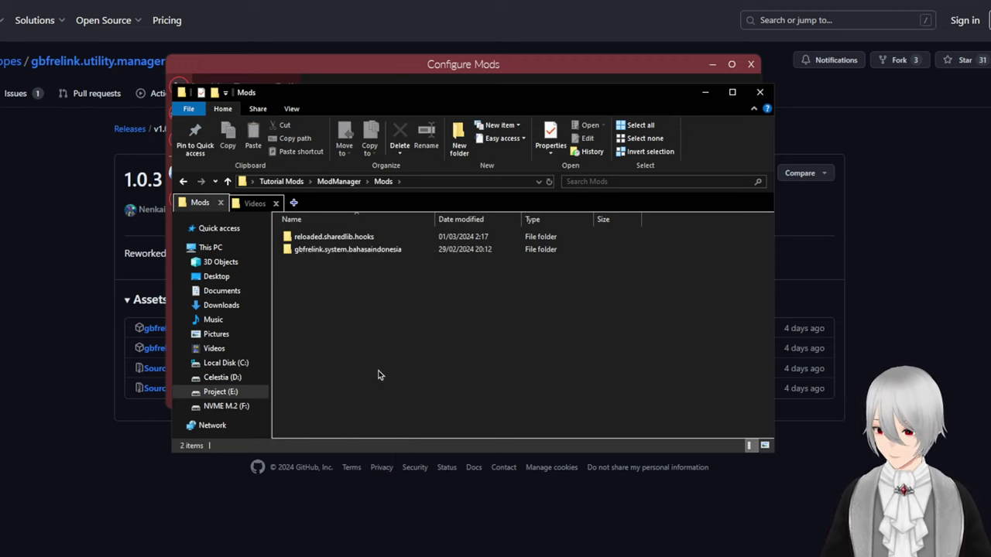
Return to Tutorial Mods and extract gbfrelink.utility.manager1.0.3.7z into its own folder
click(291, 180)
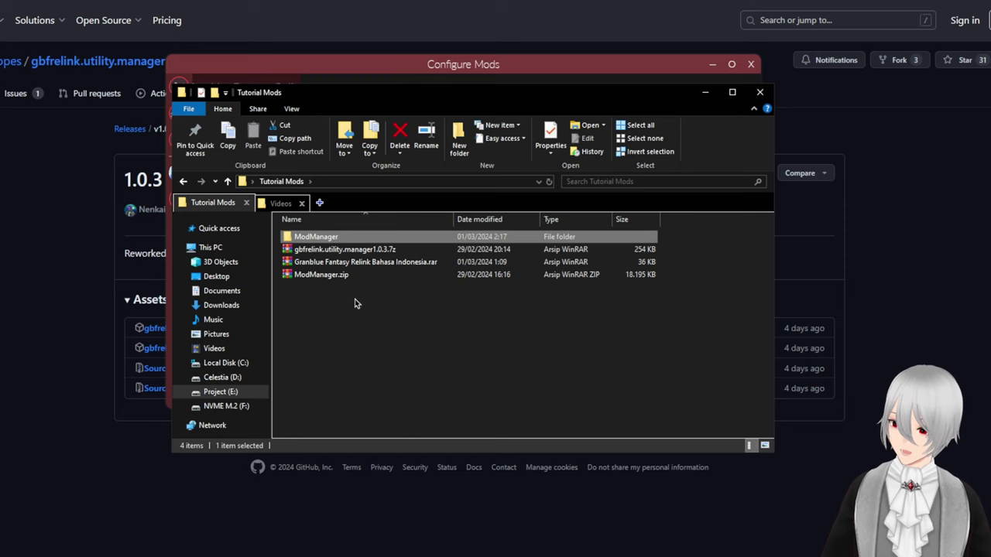
right_click(342, 253)
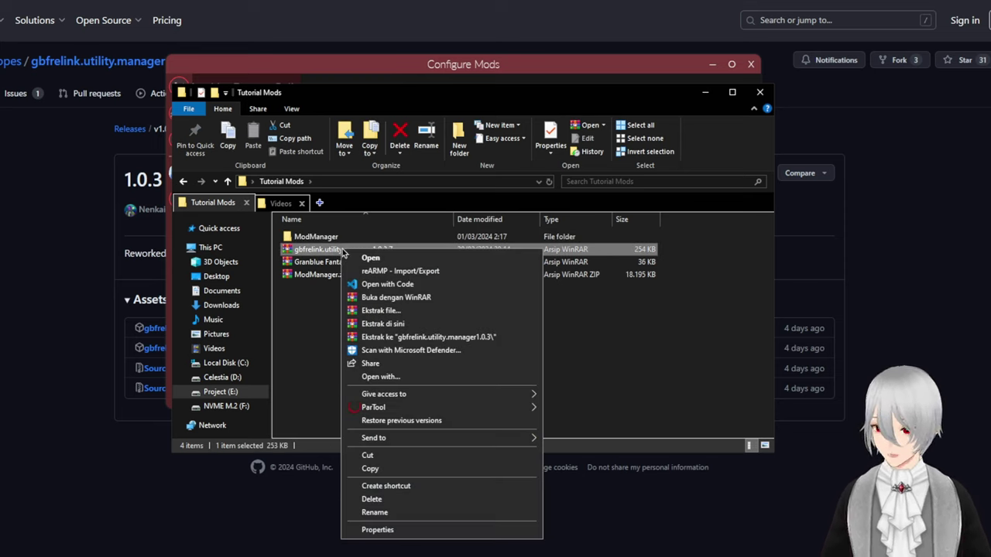
click(401, 338)
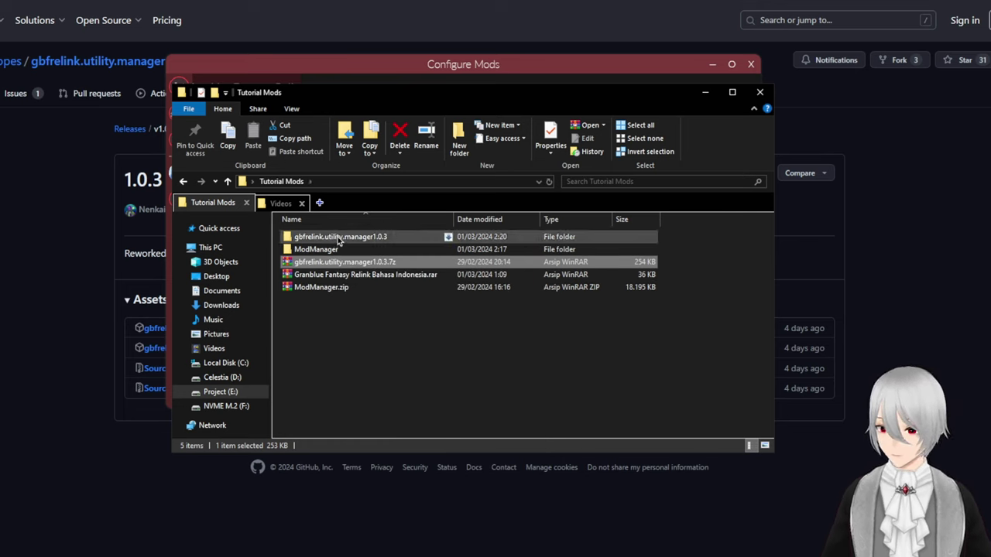
Move the extracted gbfrelink.utility.manager1.0.3 folder from Tutorial Mods into the Mods folder inside ModManager
right_click(338, 241)
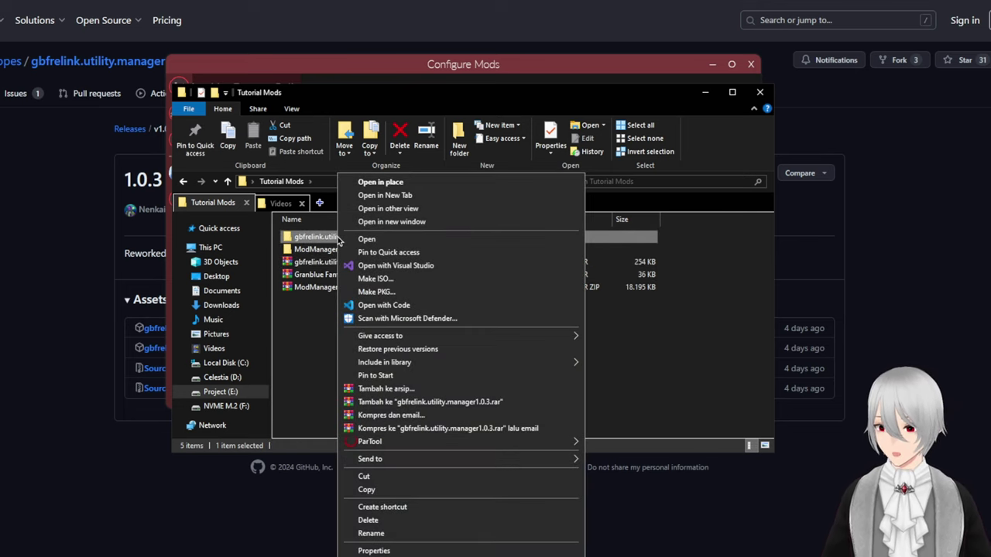
click(375, 479)
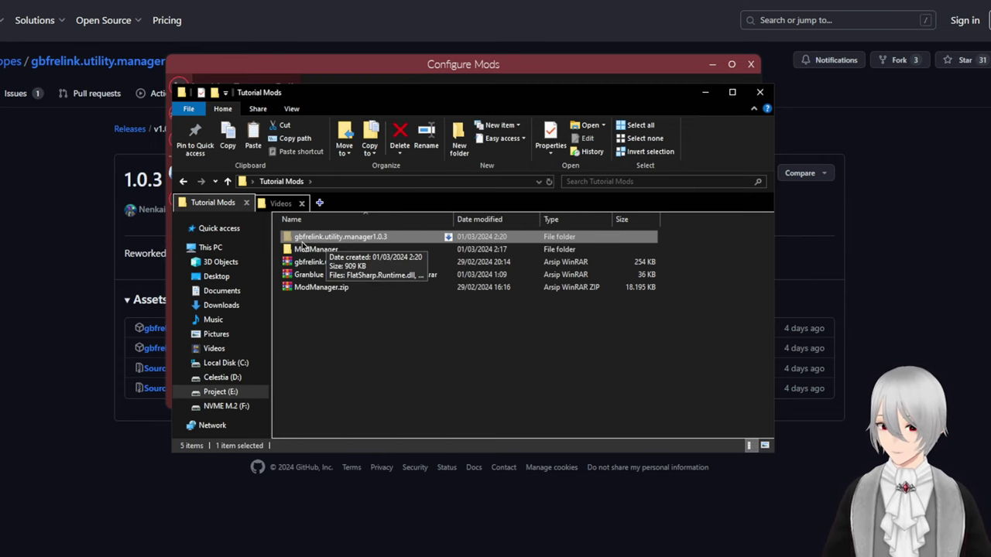
click(320, 254)
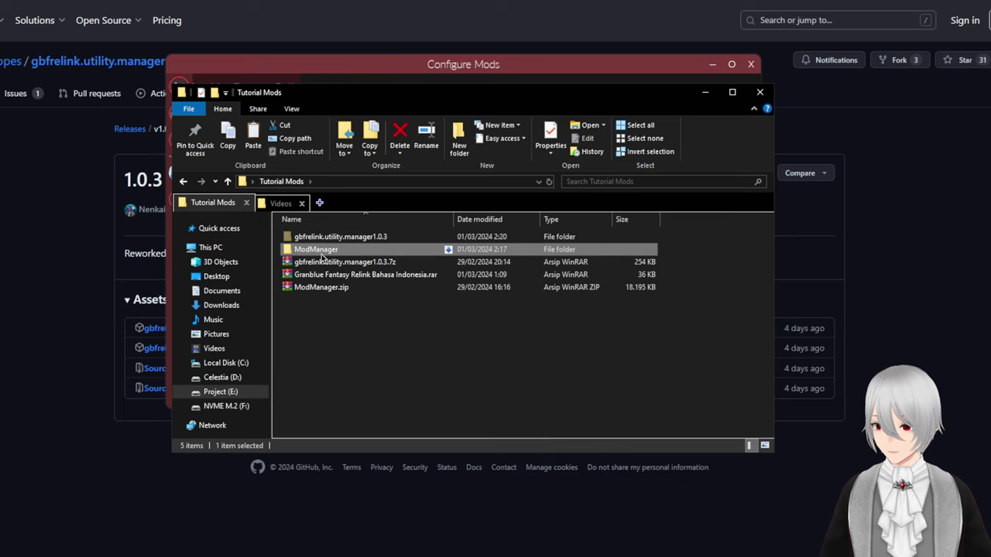
double_click(320, 253)
double_click(314, 287)
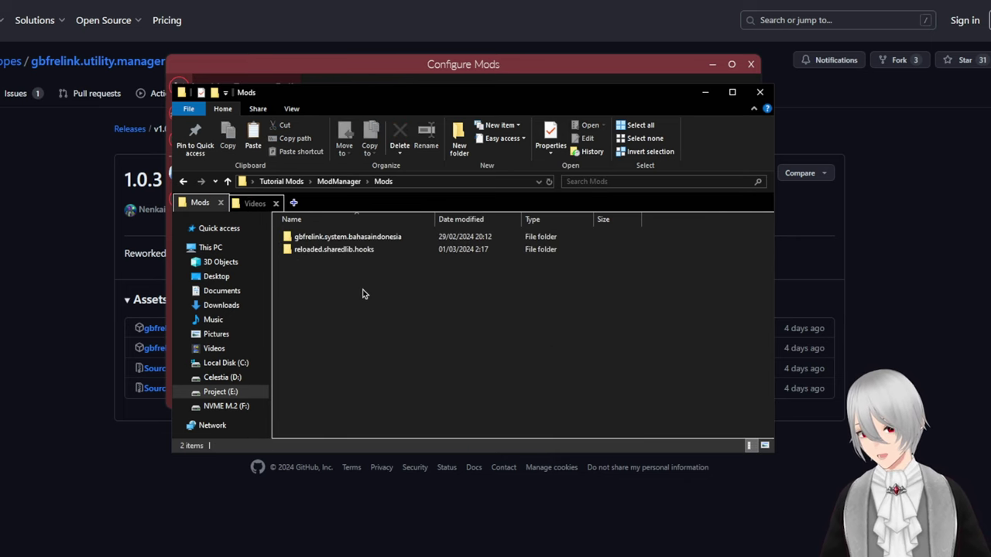
right_click(365, 294)
click(418, 371)
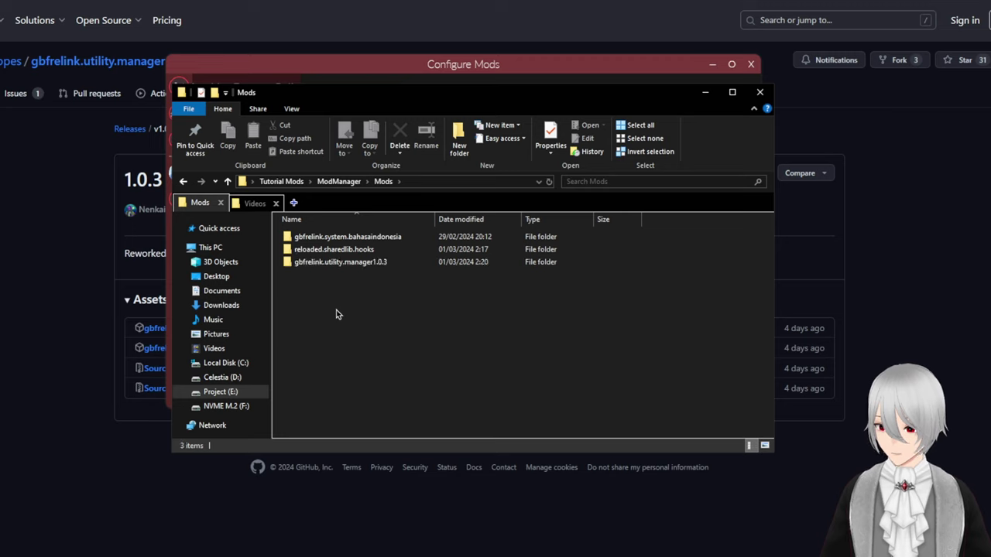
click(337, 309)
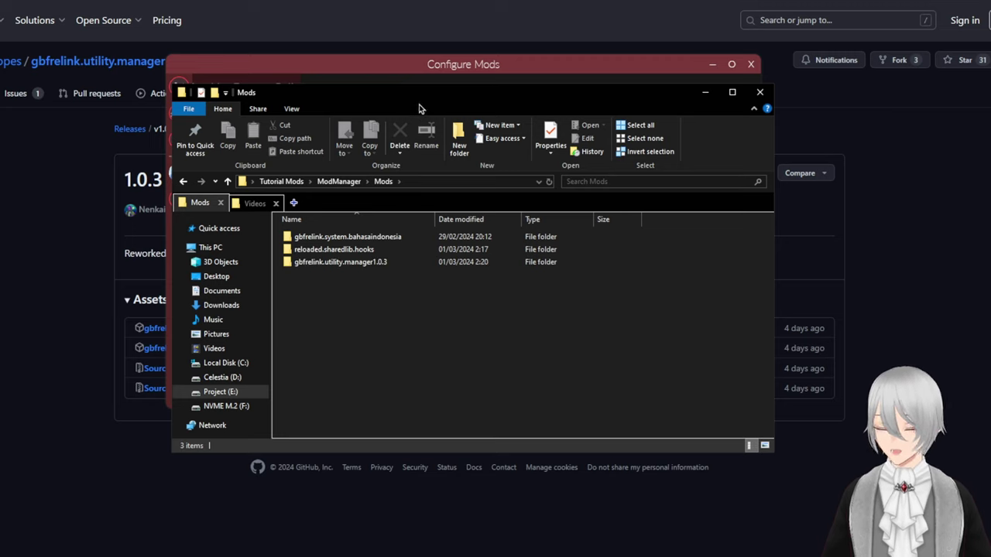
Switch to Reloaded-II and place Granblue Fantasy Relink Mod Manager above GBFR Bahasa Indonesia in the mod load order
click(520, 69)
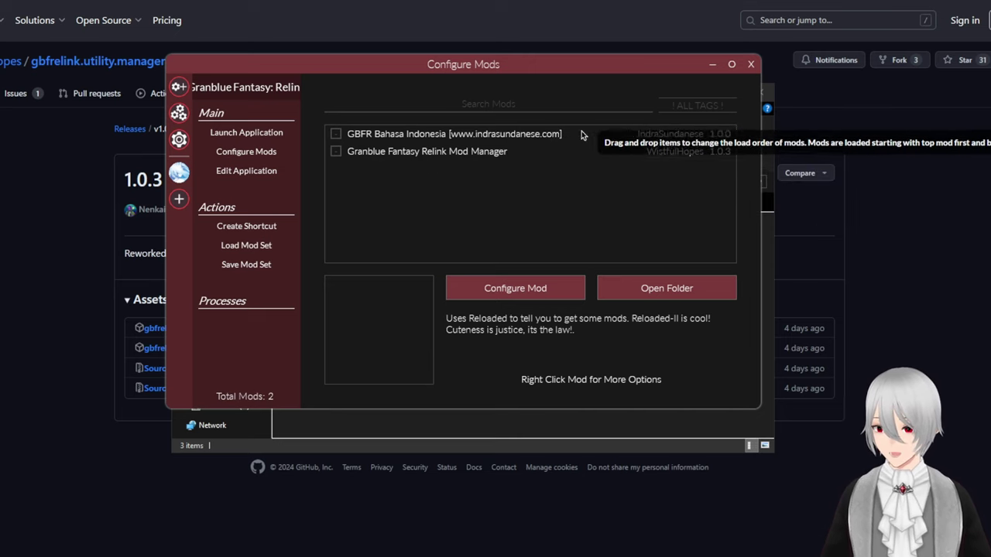
click(519, 139)
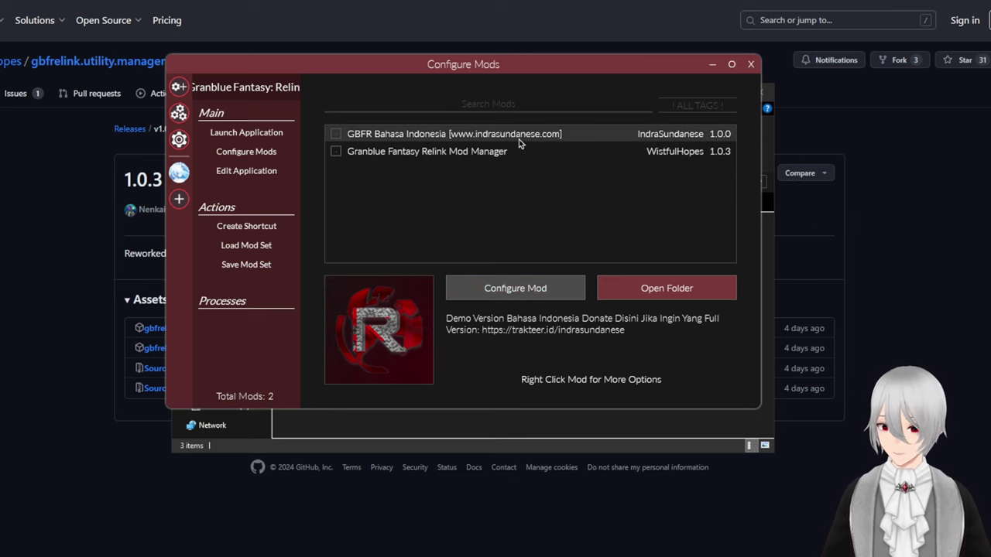
click(463, 155)
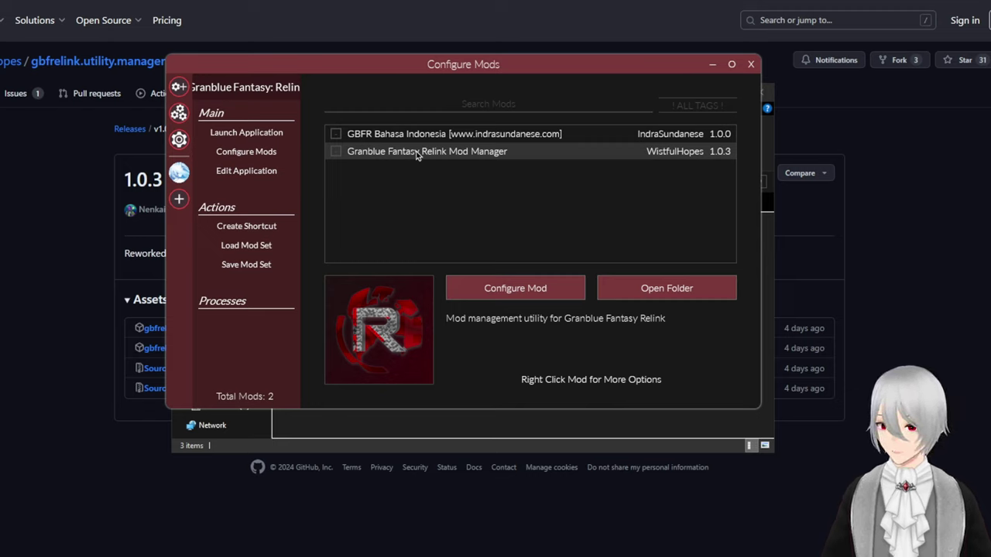
drag(416, 155, 427, 137)
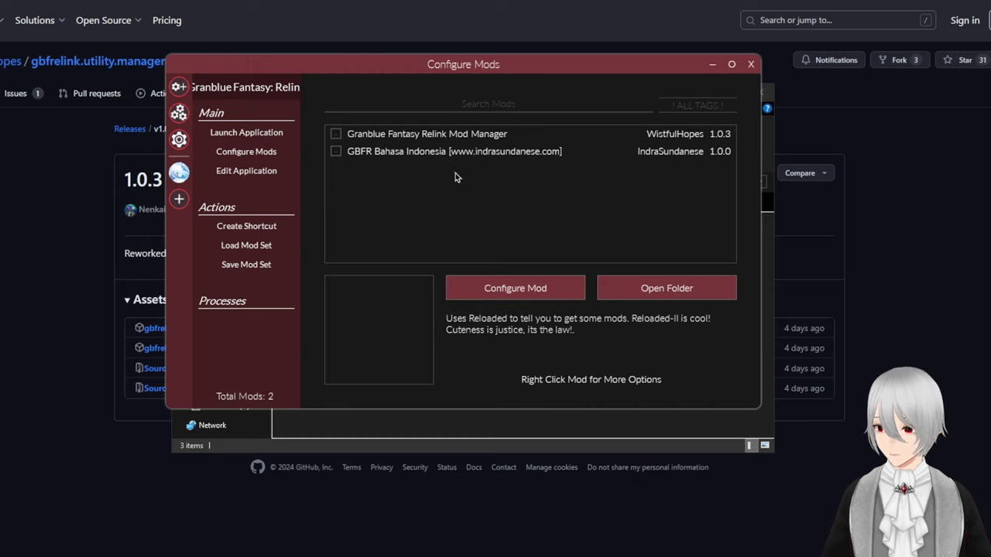
Enable both the Granblue Fantasy Relink Mod Manager and GBFR Bahasa Indonesia mods for the game
click(498, 140)
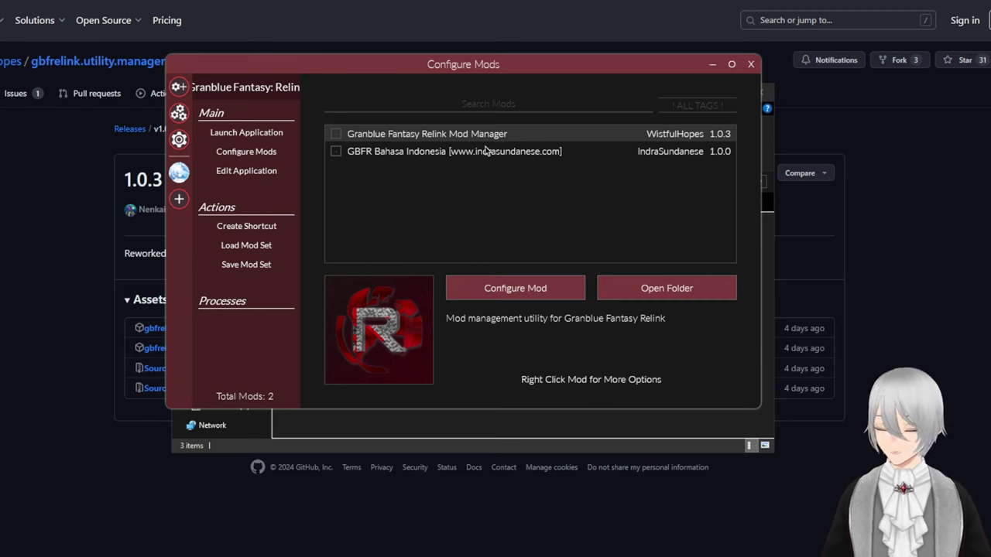
click(336, 136)
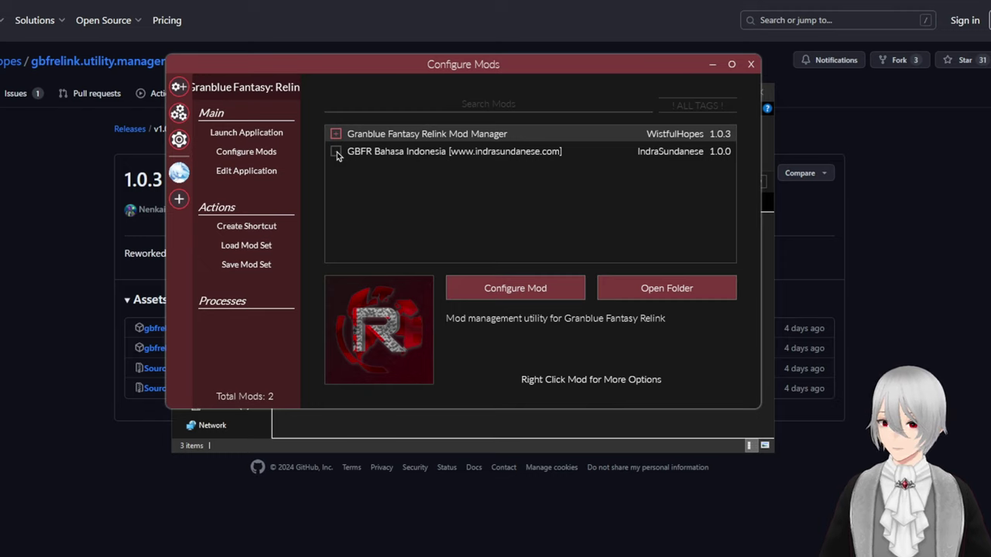
click(336, 151)
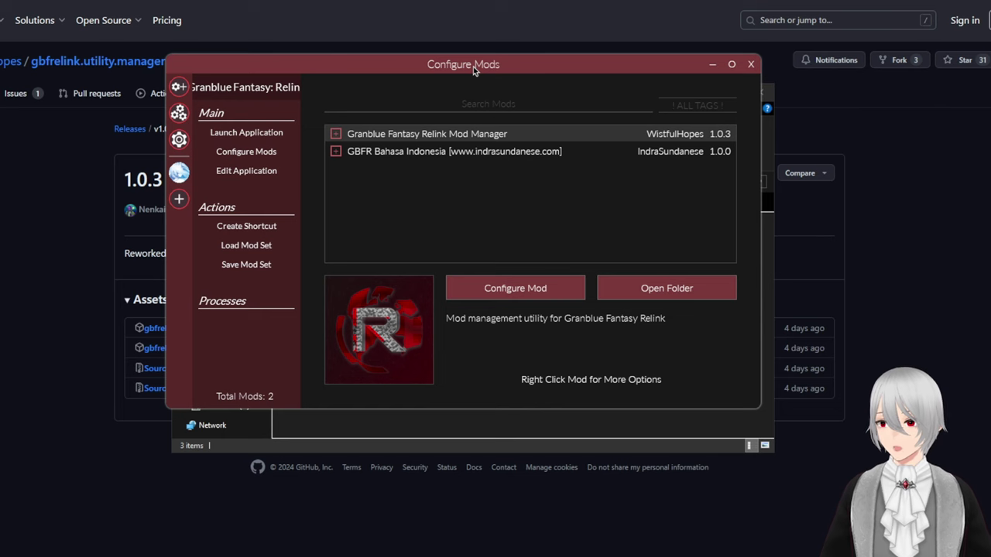
Select Granblue Fantasy: Relink in the mod loader and launch the game with the enabled mods
drag(473, 67, 490, 90)
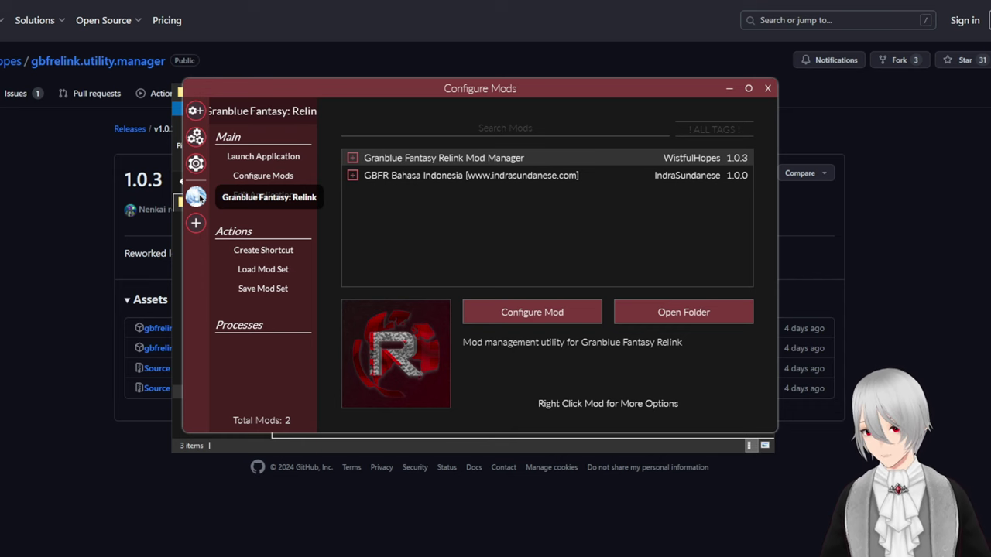
click(199, 197)
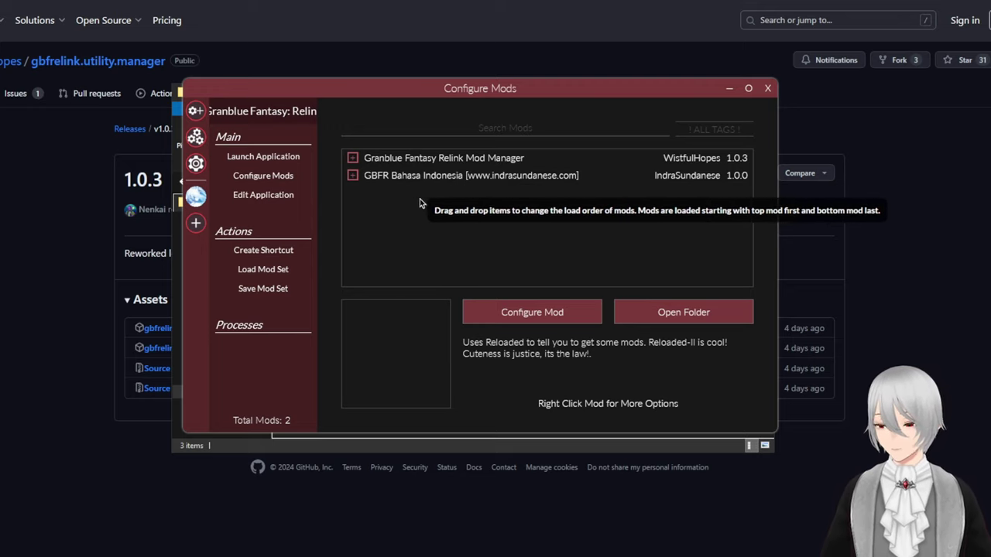
click(271, 158)
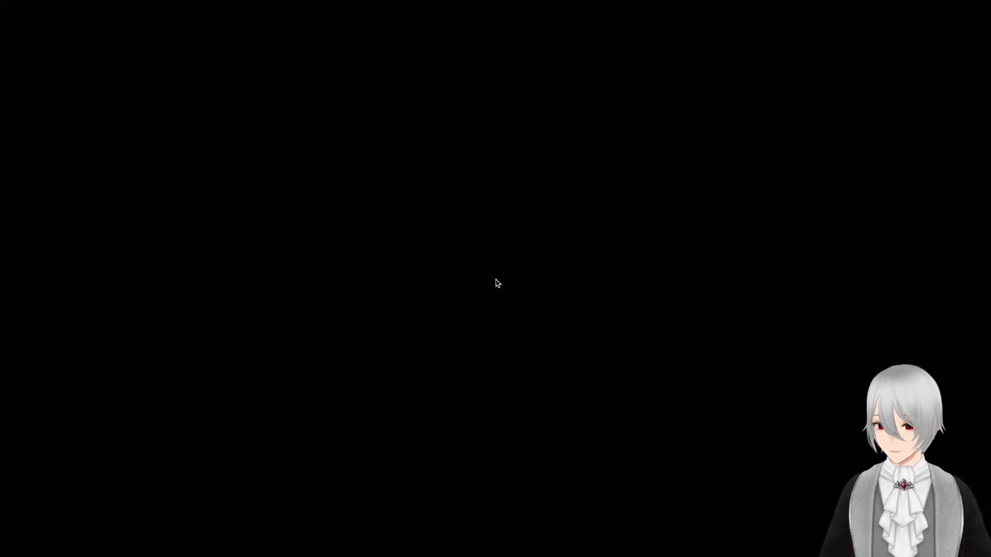